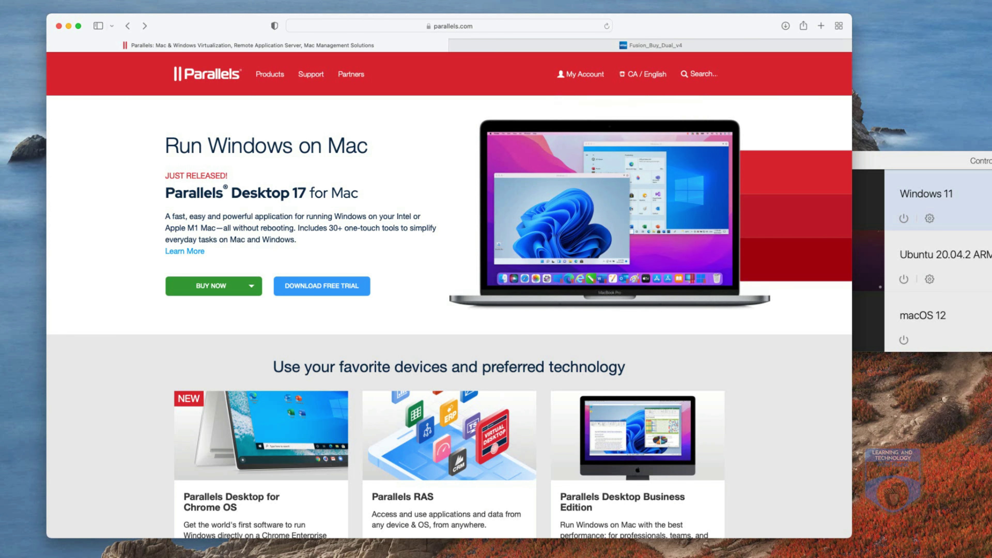
key("ctrl+Tab")
scroll(449, 293, "down", 3)
scroll(449, 293, "up", 20)
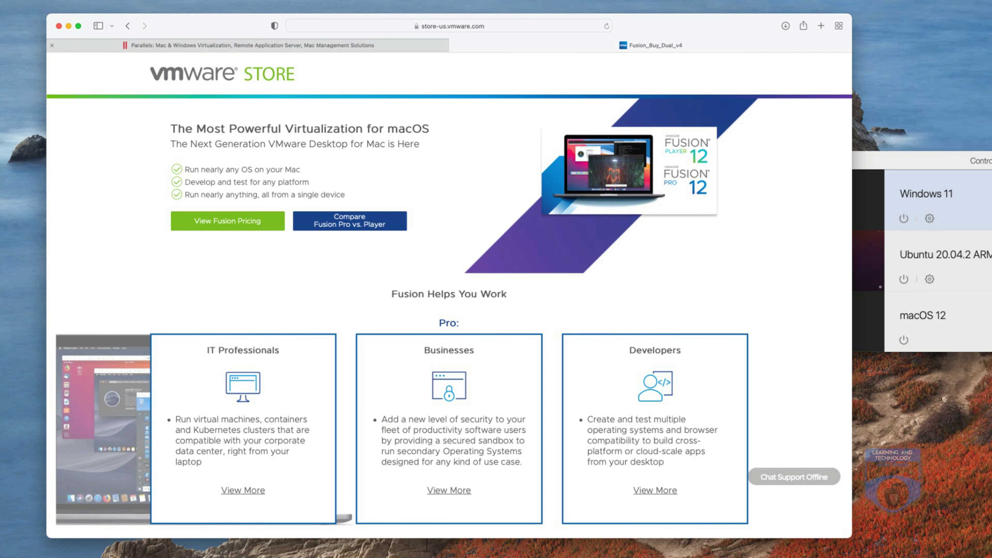
left_click(250, 45)
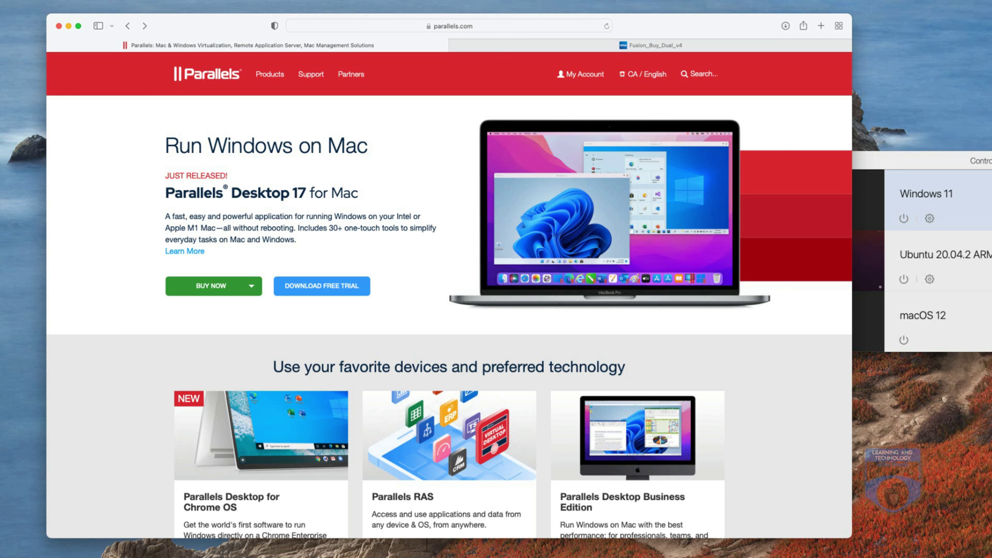
Return to the VMware Fusion page and scroll down to the Compare Player vs. Pro table
left_click(251, 286)
left_click(214, 308)
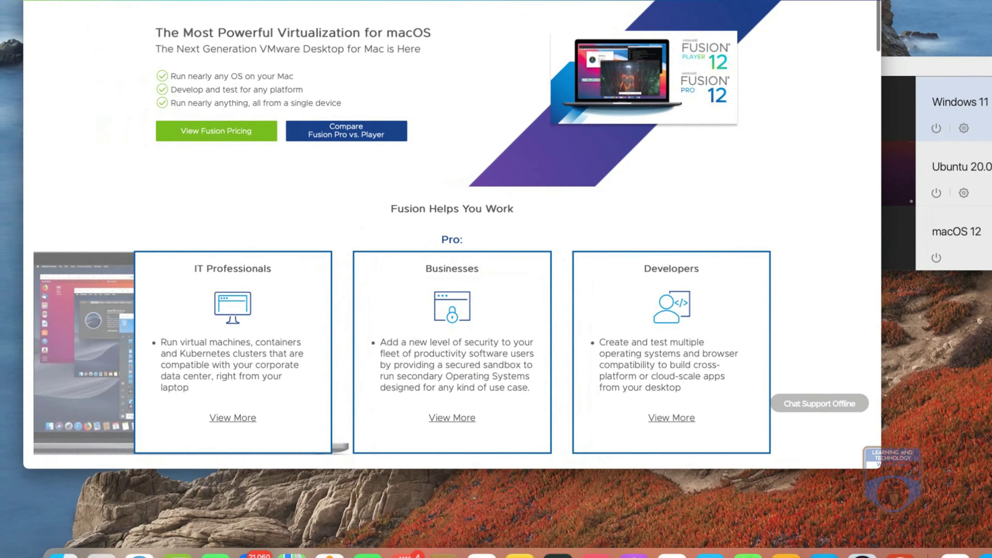
scroll(452, 234, "down", 20)
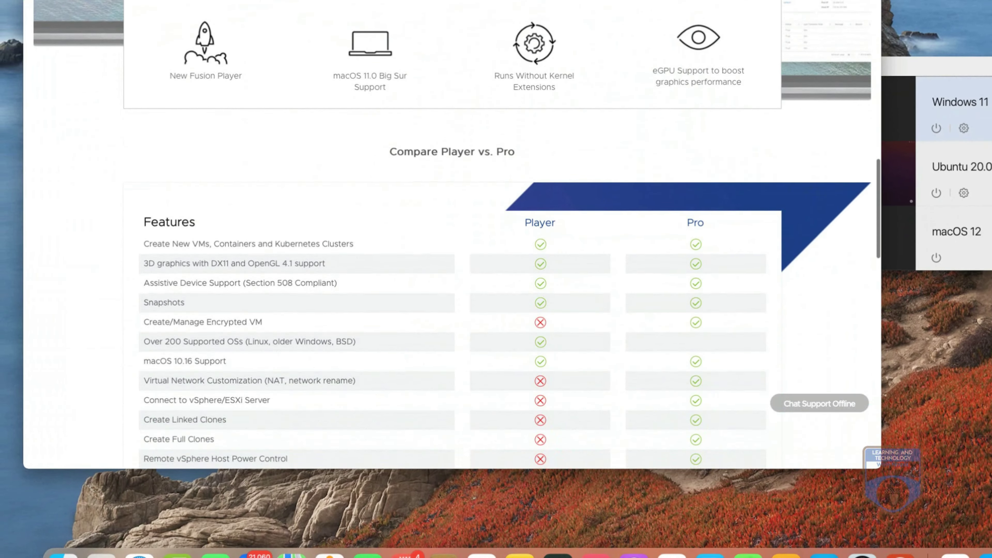
scroll(452, 235, "down", 1)
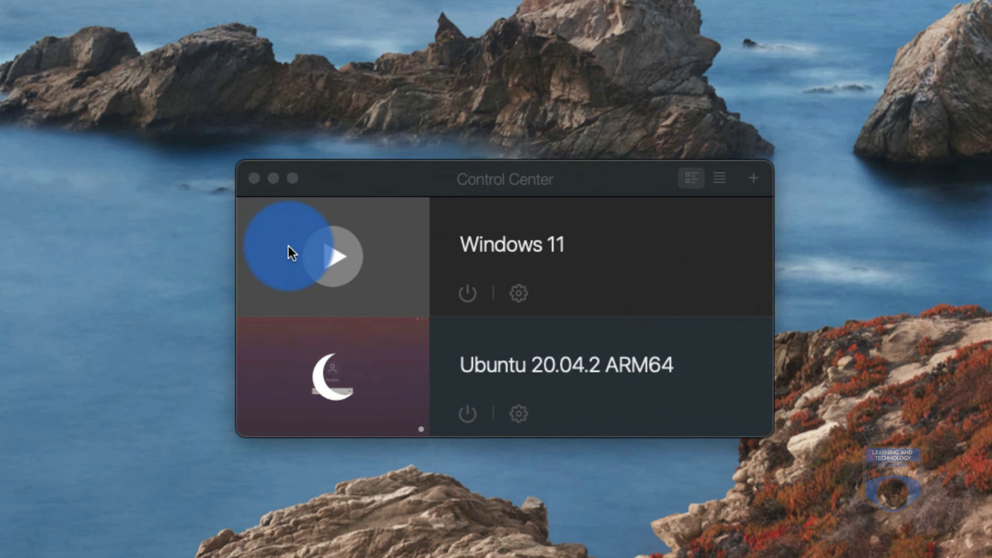
Create a new virtual machine, choosing the free macOS download from the Free Systems list
mouse_move(294, 403)
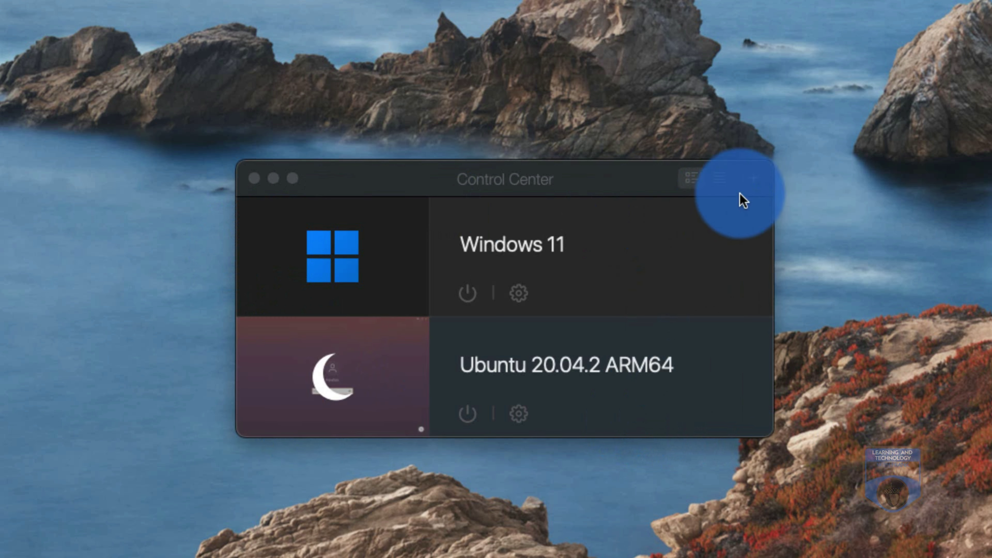
left_click(755, 186)
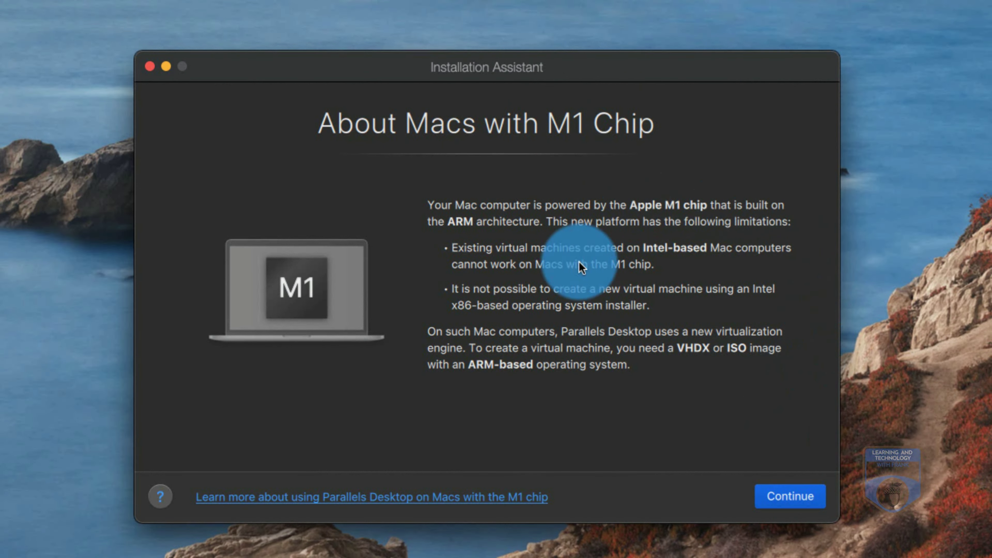
left_click(778, 498)
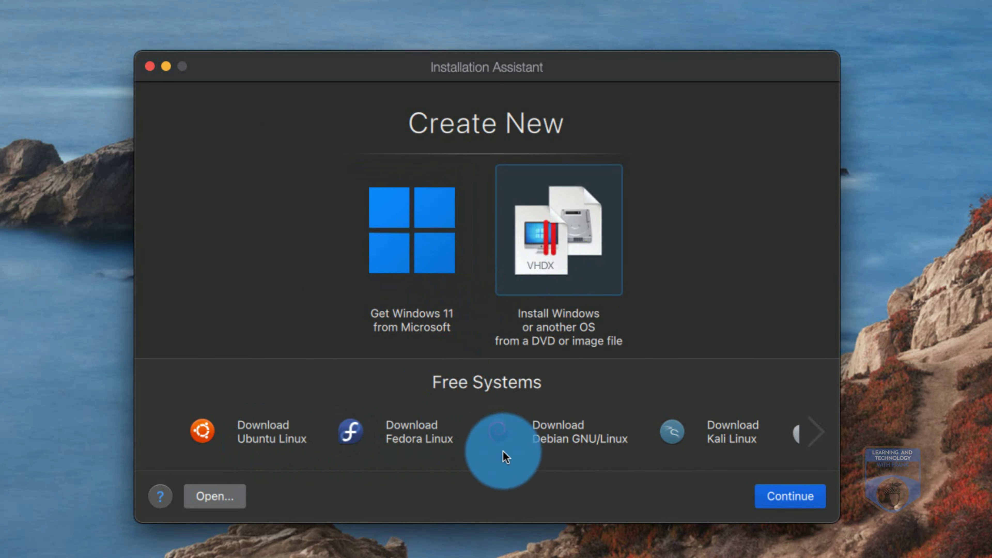
left_click(814, 445)
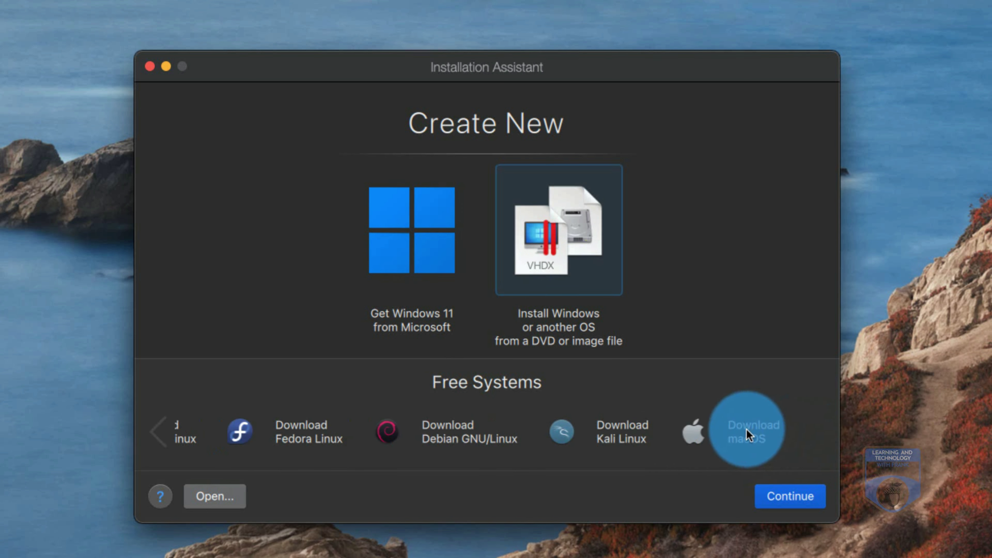
left_click(747, 428)
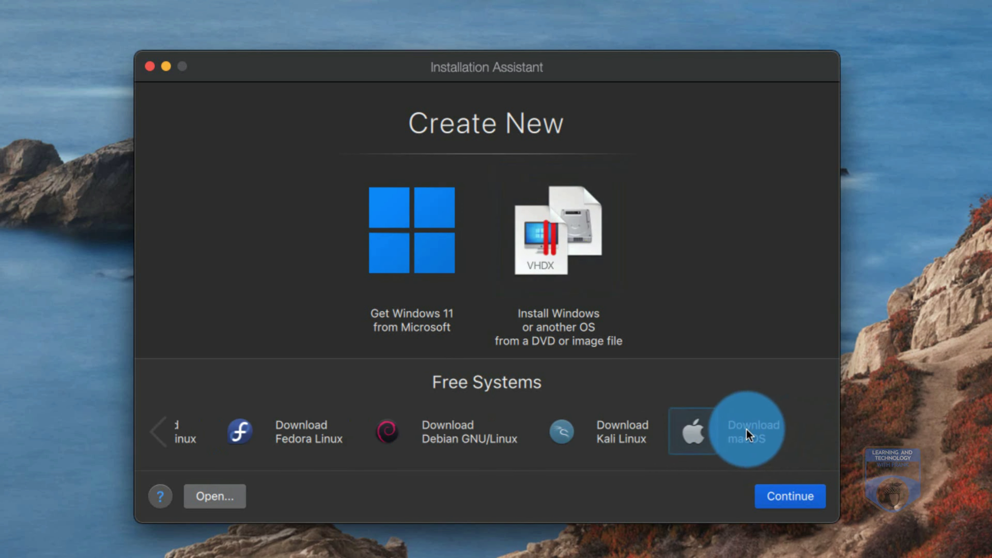
left_click(792, 501)
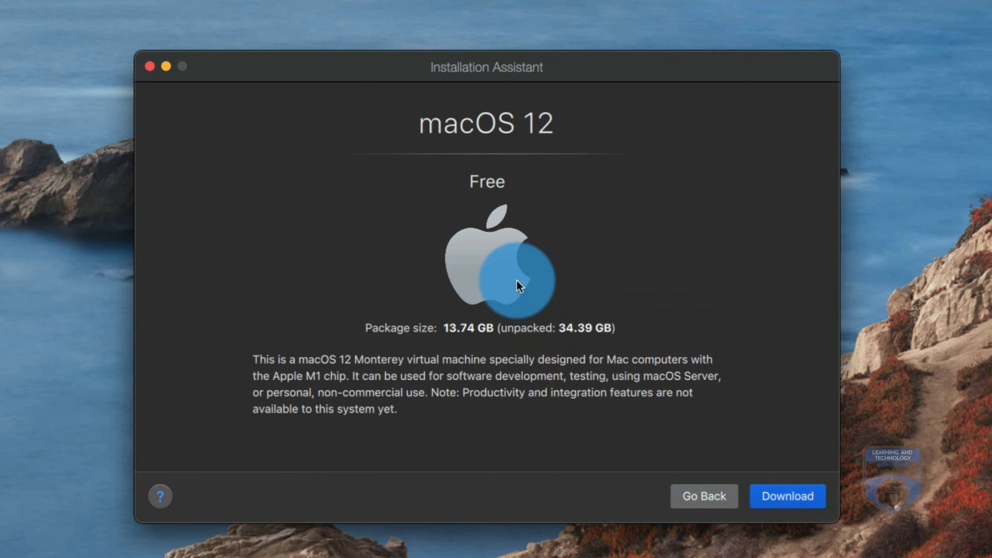
Download the 13.74 GB macOS 12 Monterey package and let it unpack until the VM boots
left_click(804, 504)
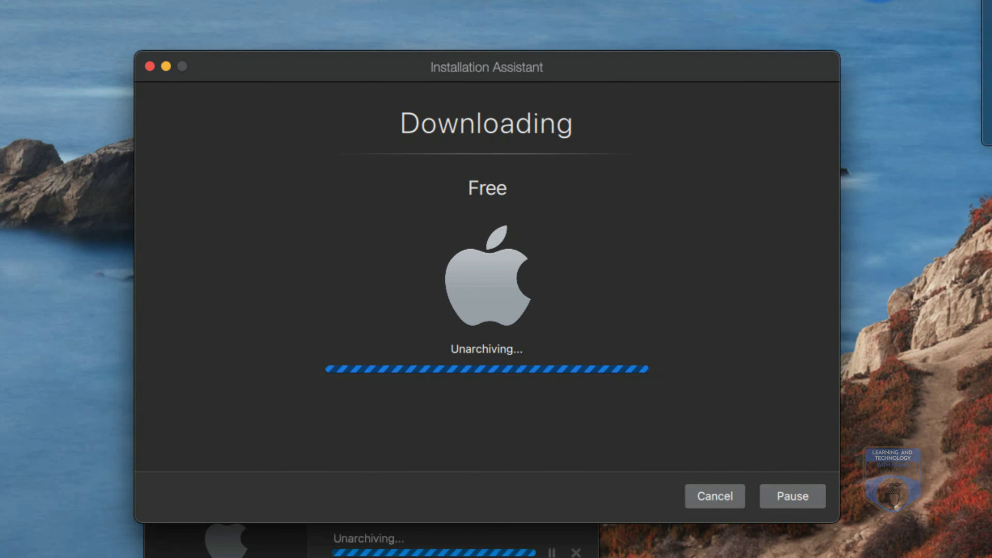
left_click(875, 3)
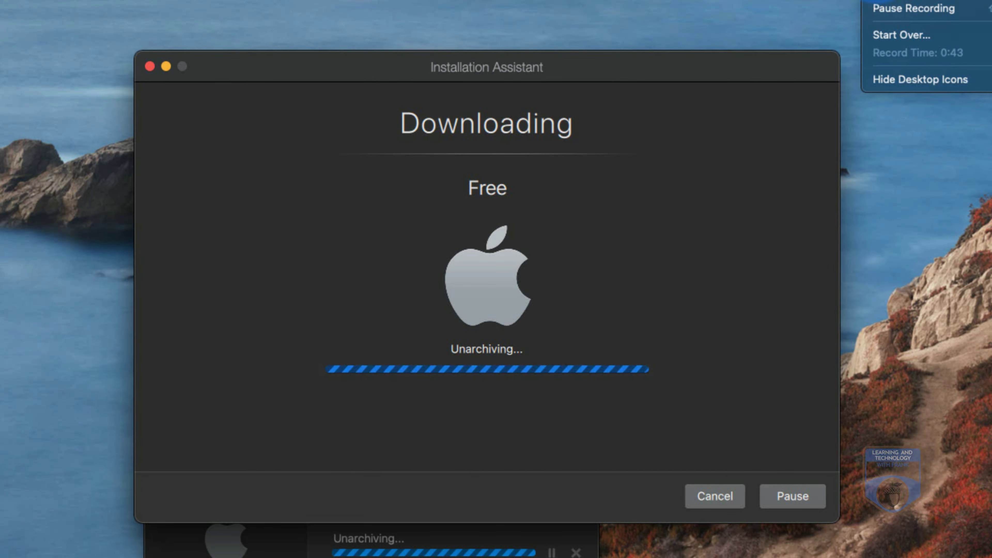
left_click(905, 17)
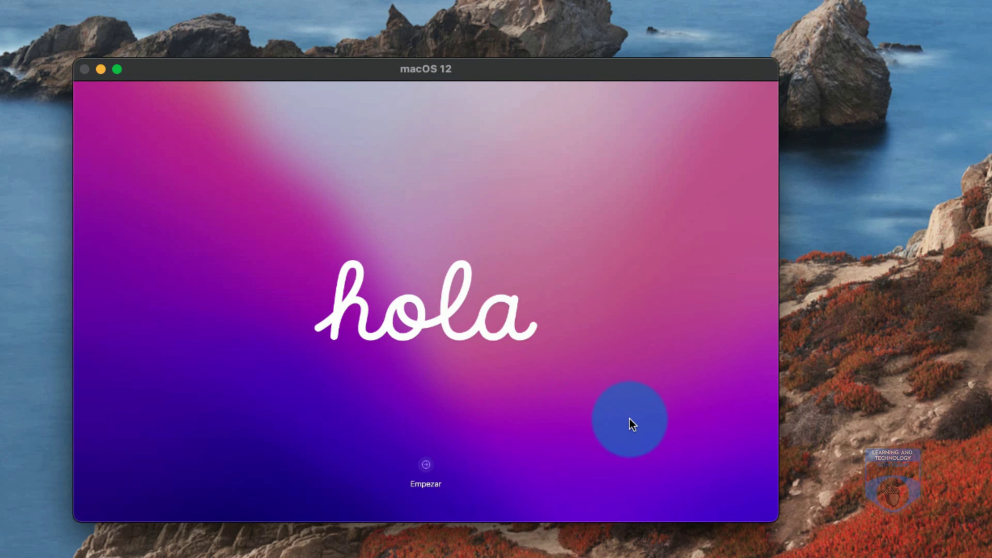
Choose English as the language, enlarge the VM window, and pick Canada as the country
key("Return")
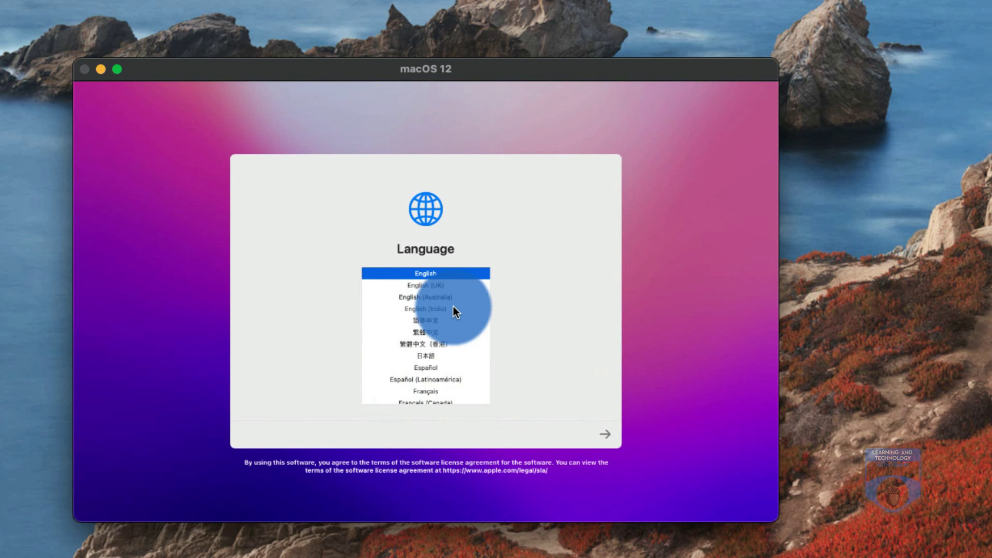
left_click(604, 436)
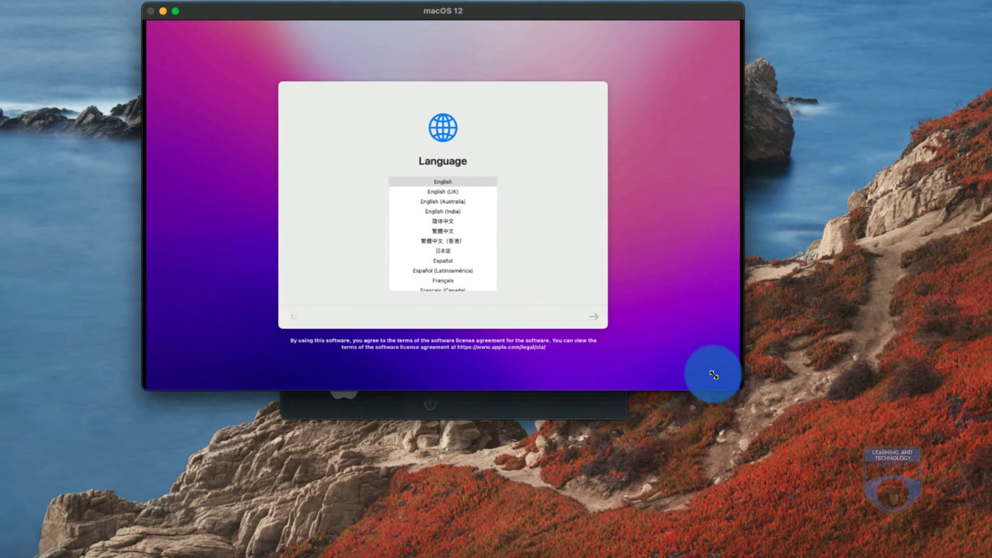
left_click_drag(714, 375, 940, 526)
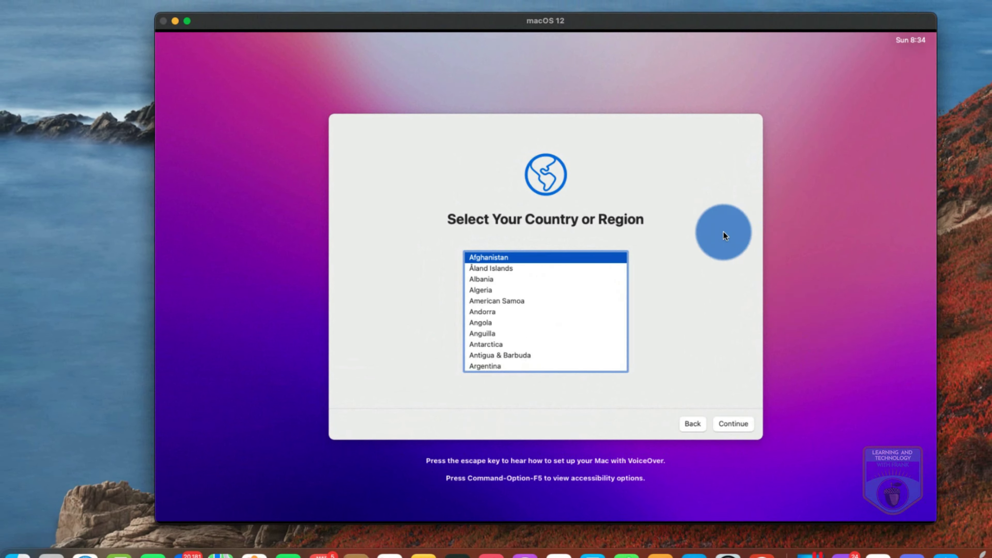
scroll(475, 313, "down", 8)
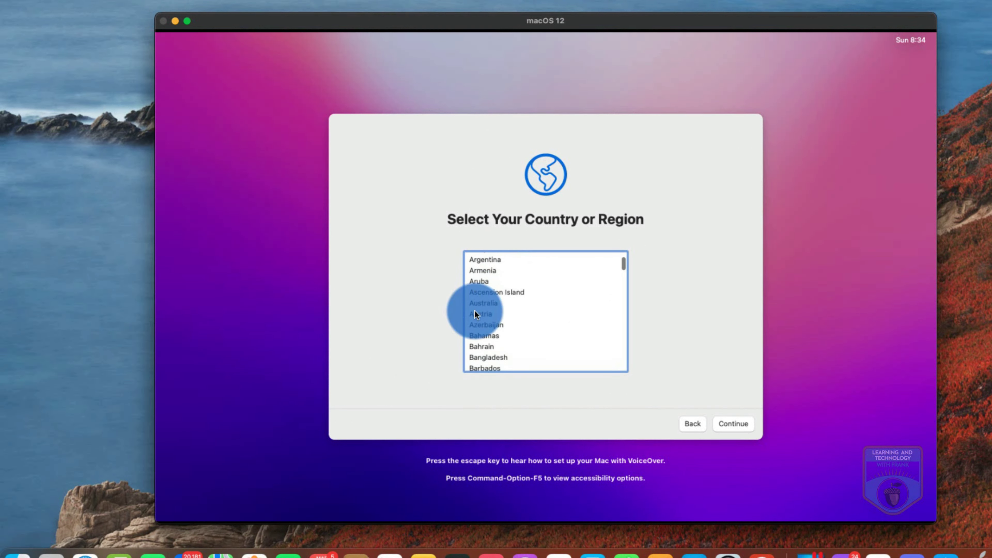
scroll(475, 313, "down", 6)
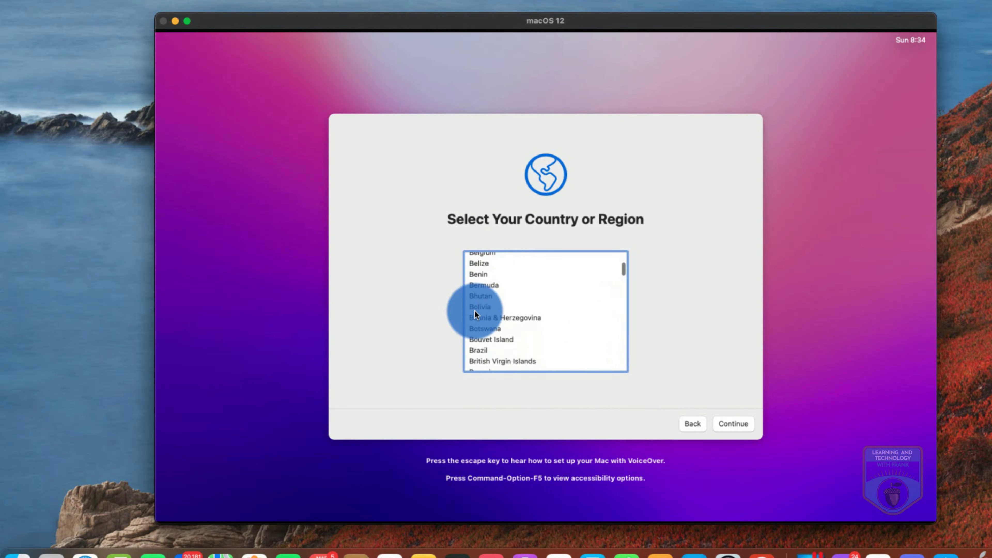
scroll(474, 312, "down", 2)
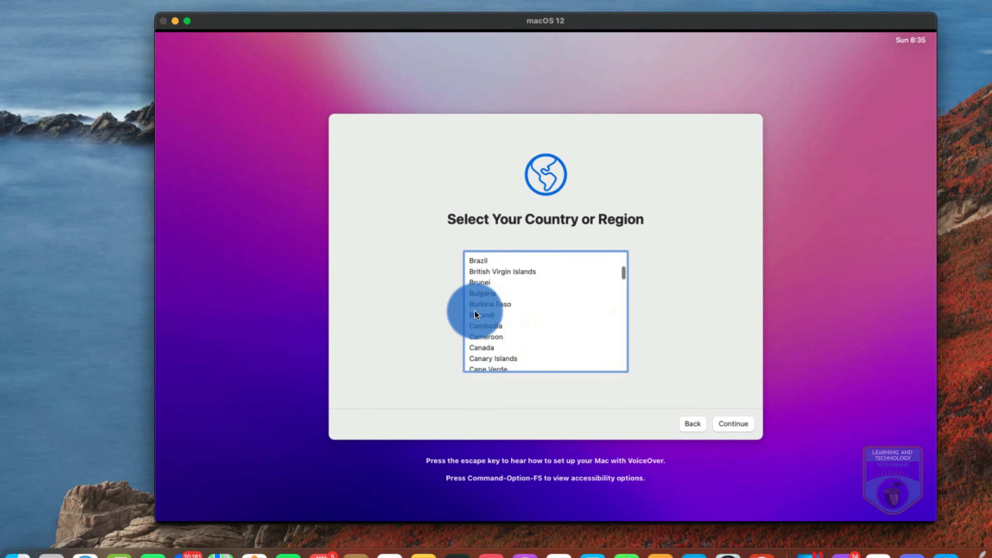
left_click(483, 350)
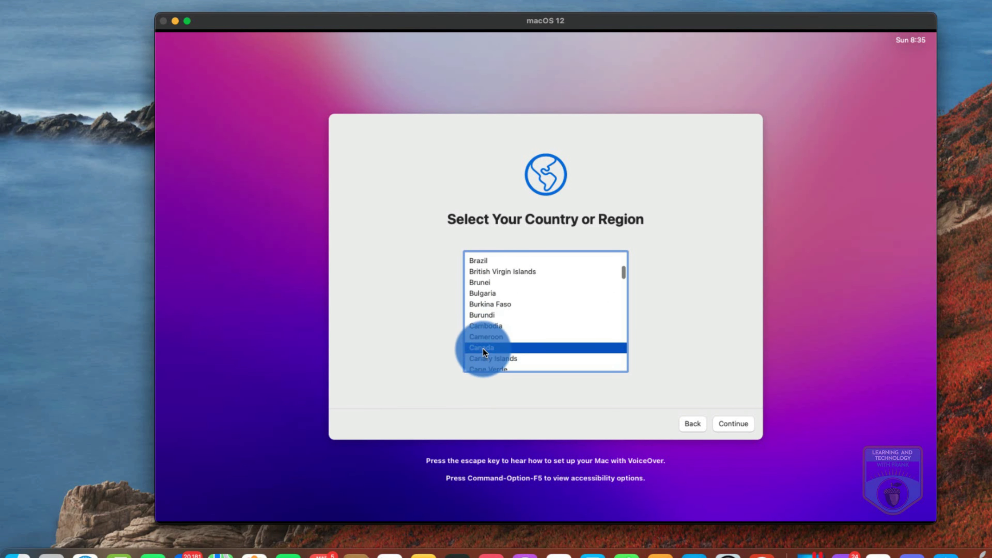
Confirm Canada, accept language defaults, skip Accessibility and Data & Privacy, and return to Migration Assistant's choices
left_click(734, 424)
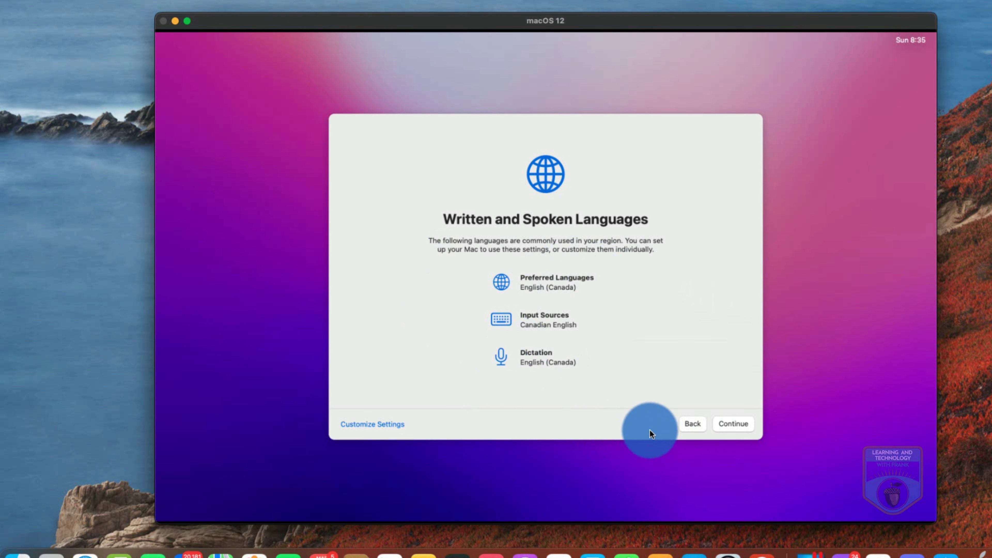
left_click(740, 428)
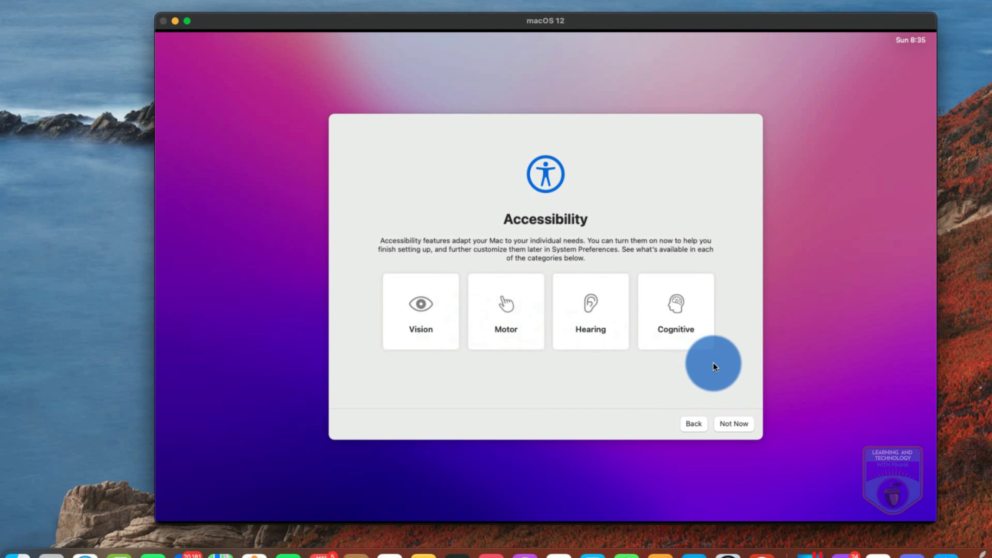
left_click(731, 425)
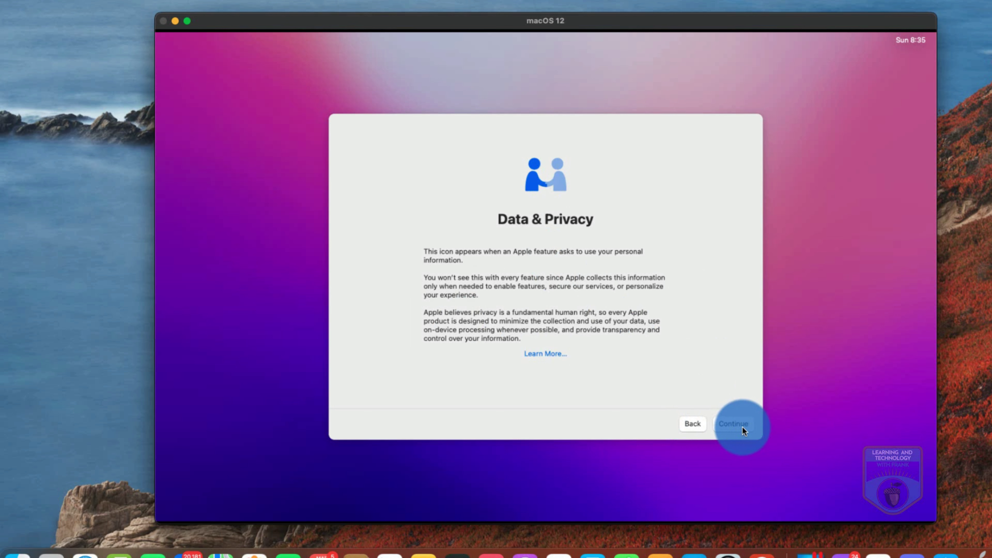
left_click(742, 426)
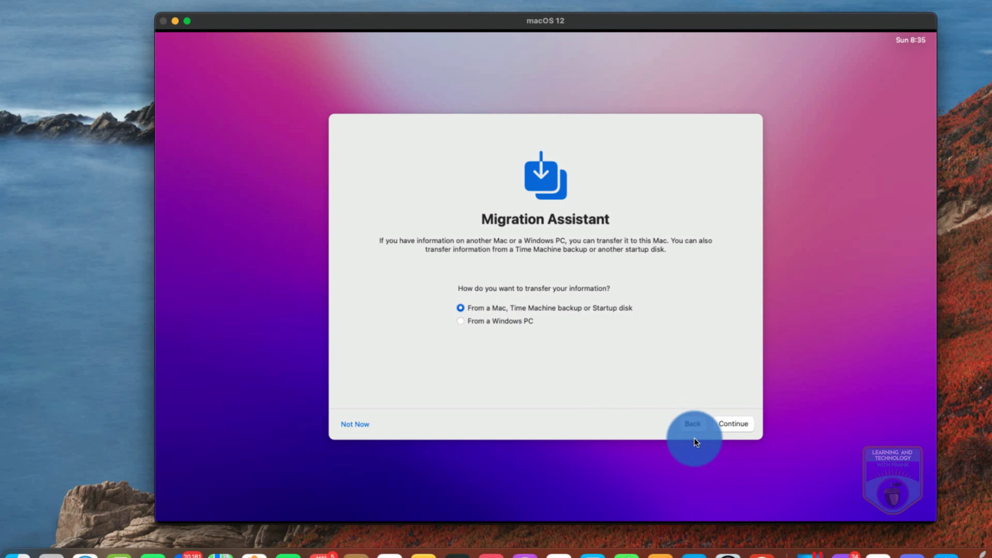
left_click(733, 424)
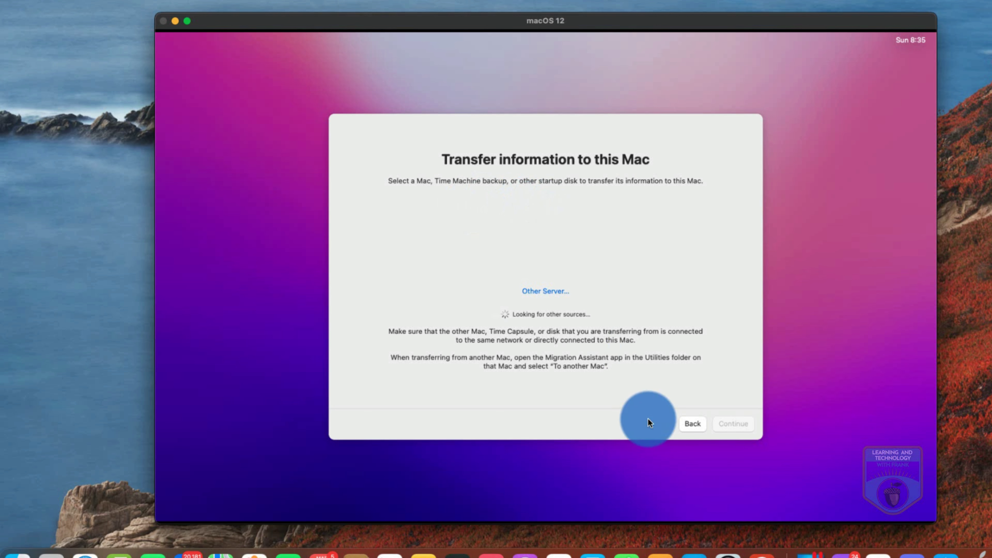
left_click(703, 425)
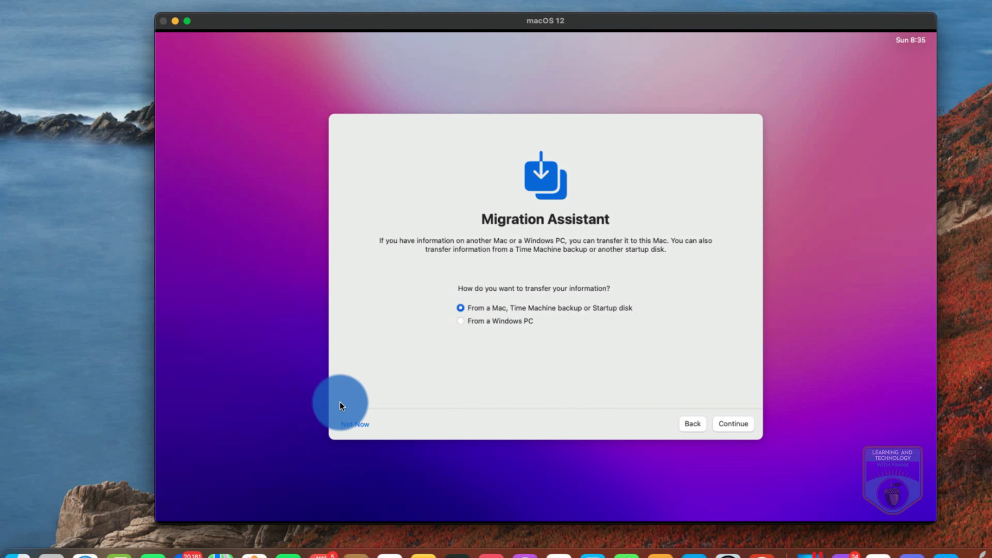
Skip Migration Assistant and start entering the account holder's name in the Apple ID form
left_click(355, 424)
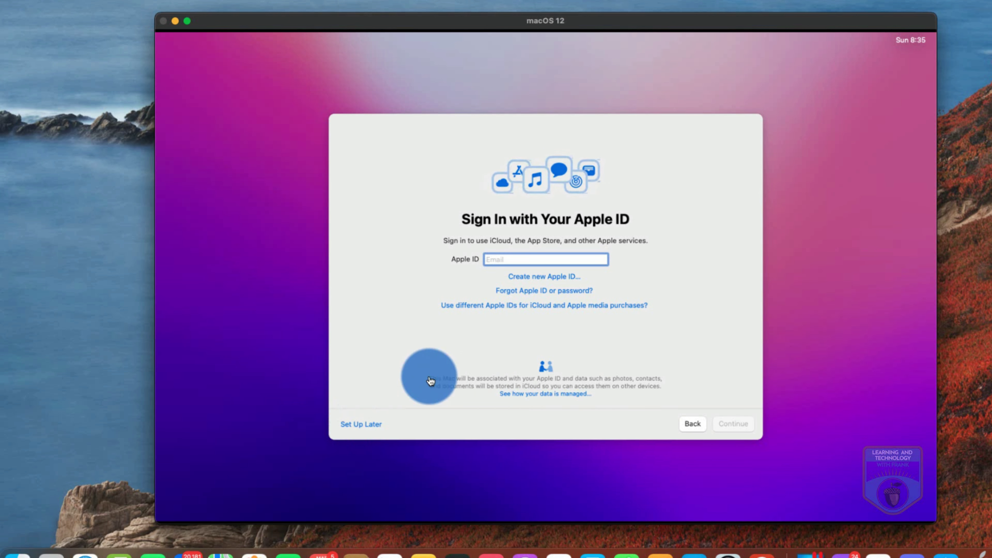
left_click(518, 262)
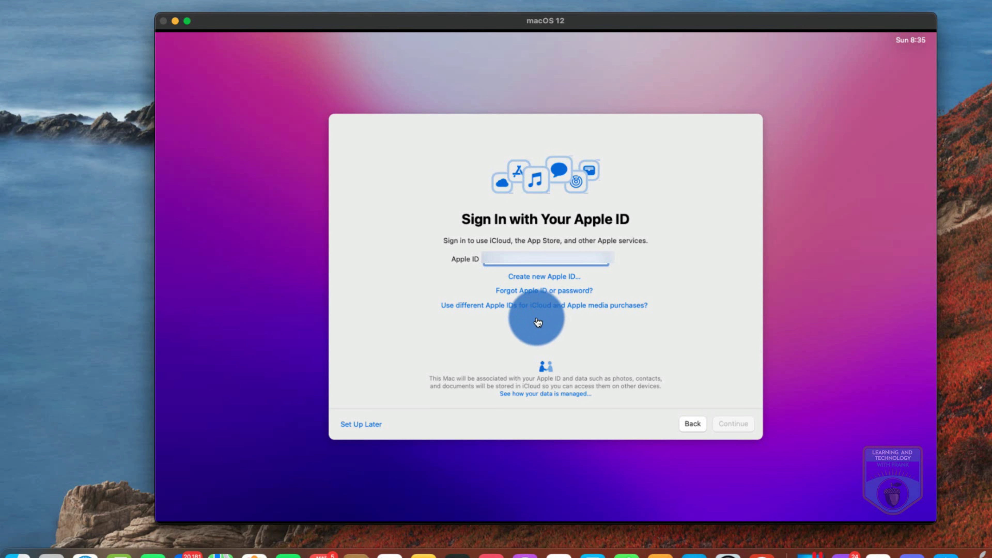
type("fran")
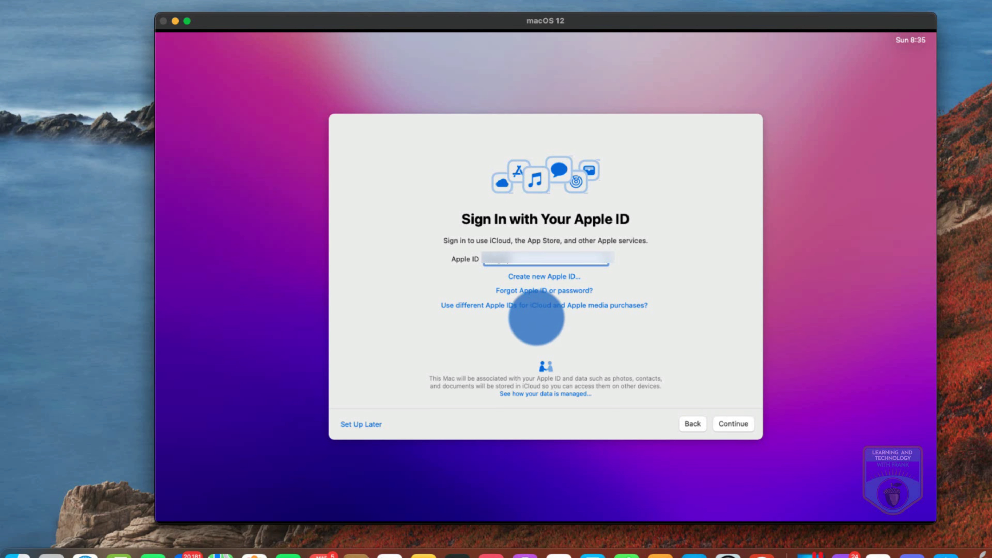
type("mai")
key("BackSpace")
key("BackSpace")
key("BackSpace")
key("BackSpace")
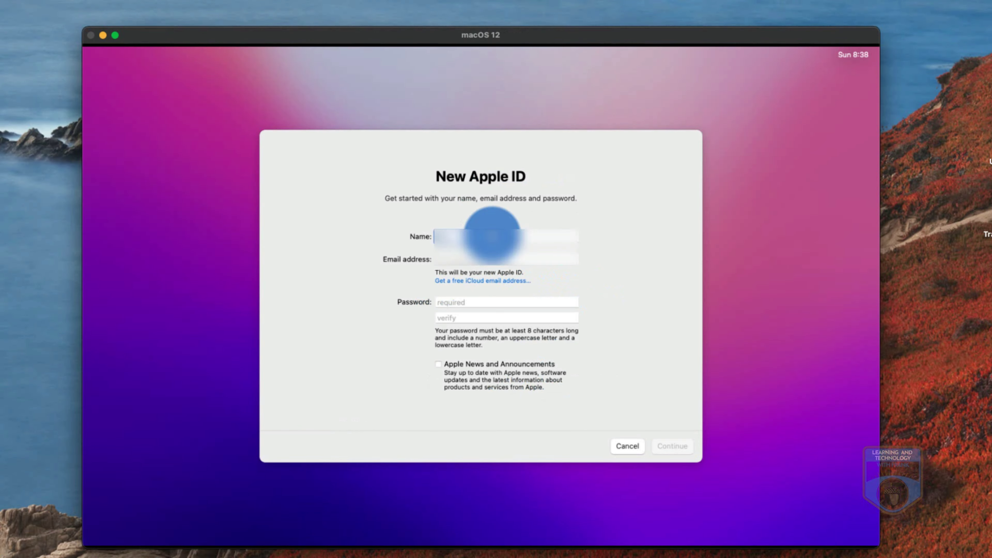
Complete the name and e-mail, then enter and verify the new Apple ID password
type("ane")
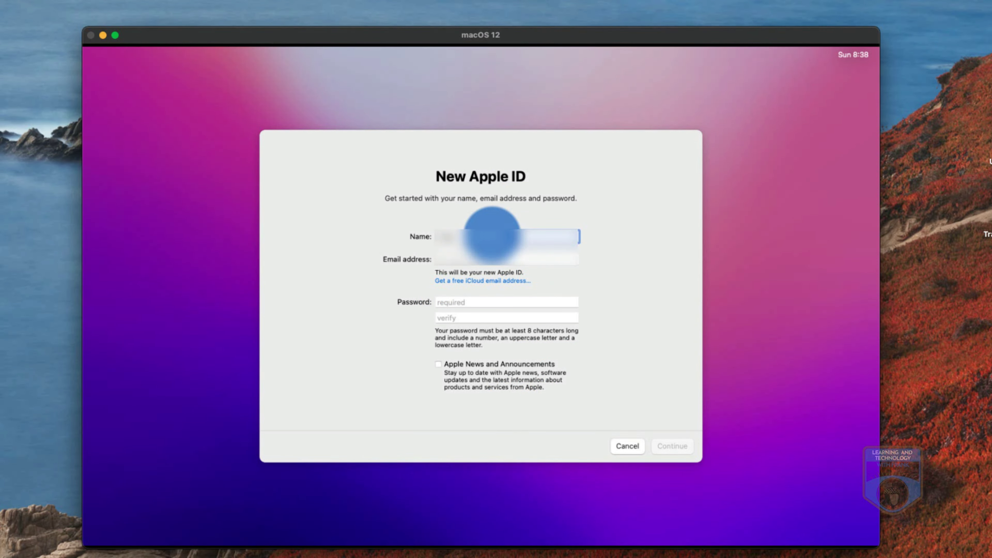
type("son")
left_click(506, 302)
key("super+v")
type("•••")
key("Tab")
type("•••••••••")
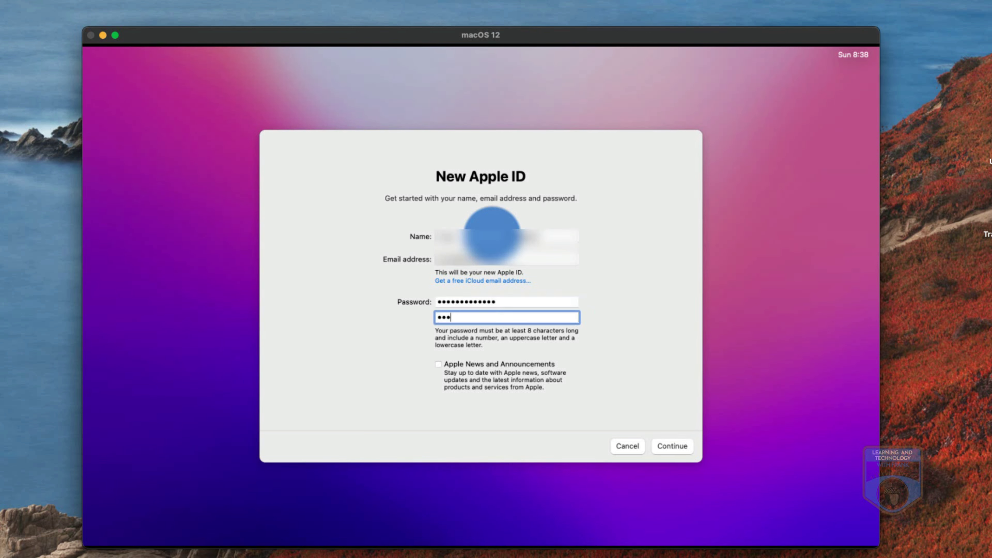
type("•••••")
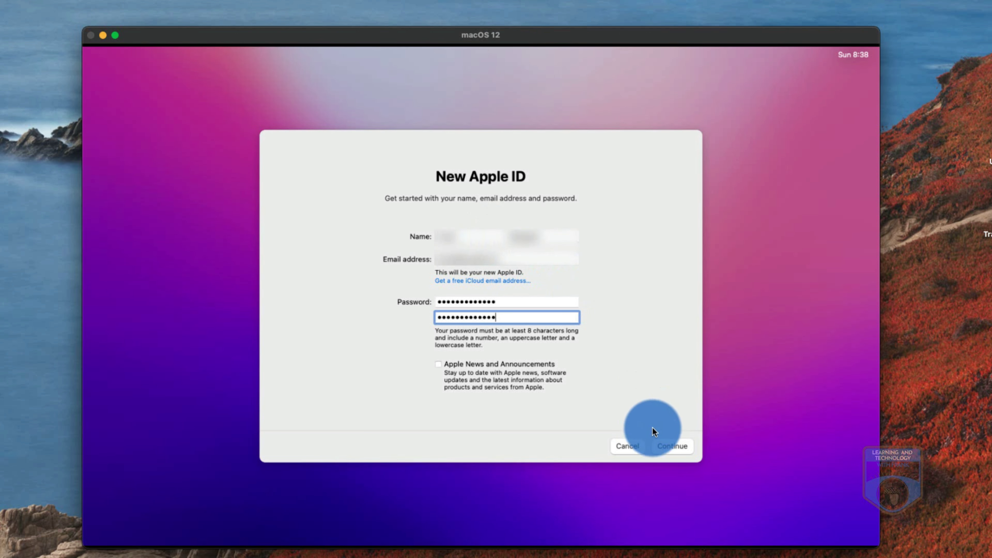
left_click(669, 447)
Enter the phone number for text-message verification and type the received verification code
left_click(475, 331)
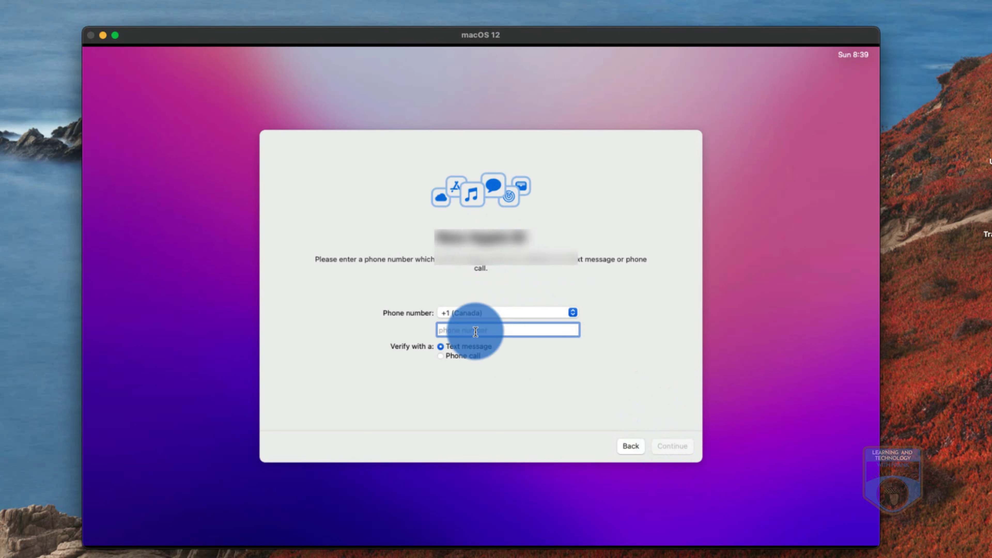
type("••••••••••")
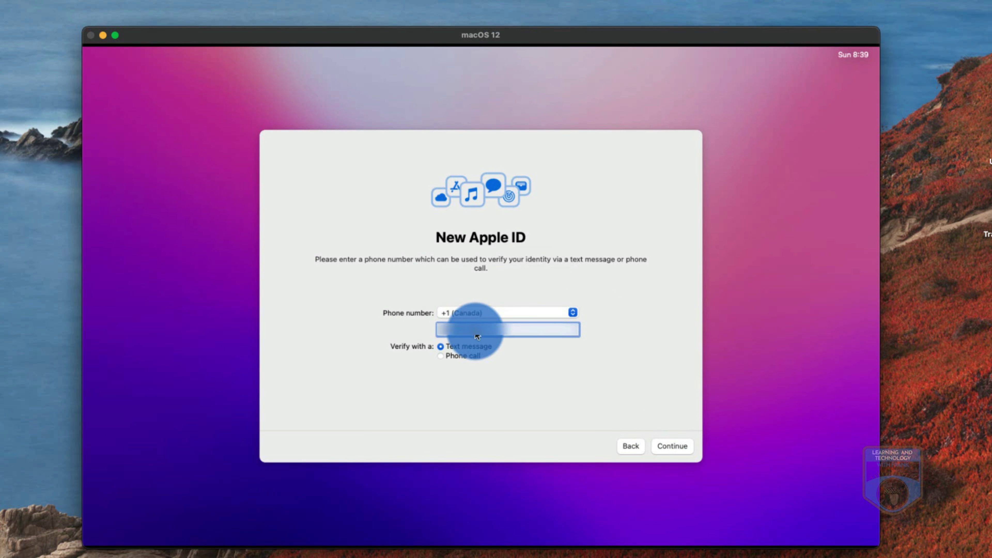
left_click(669, 445)
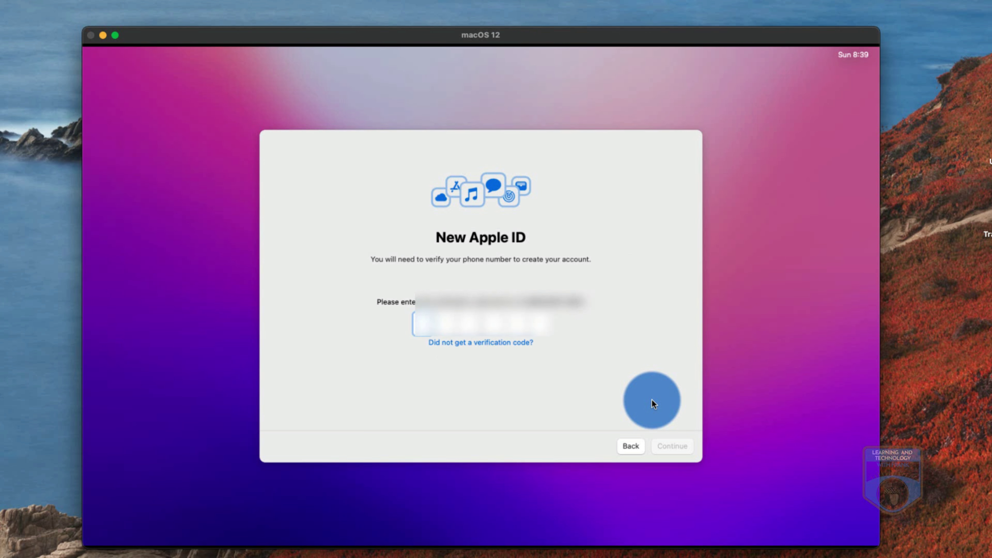
type("12")
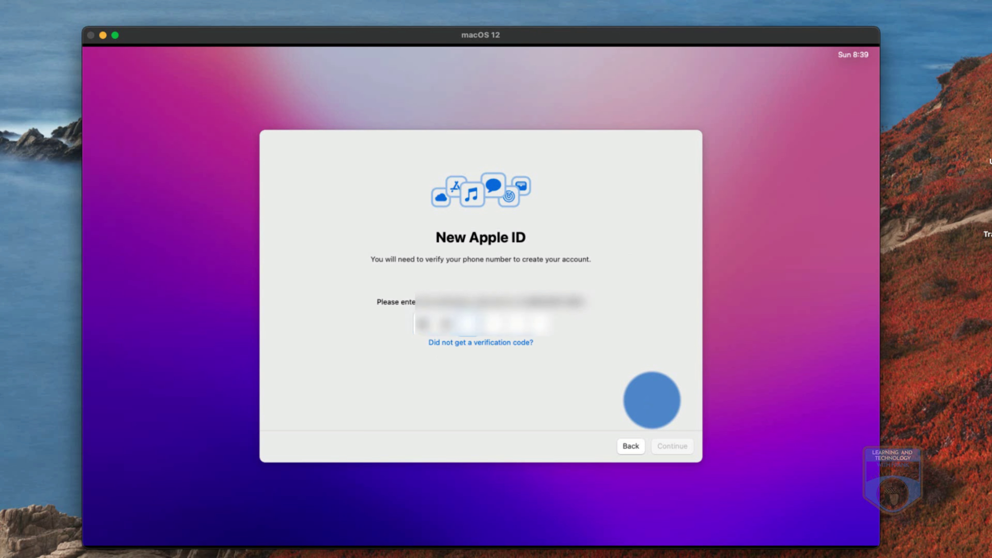
type("3456")
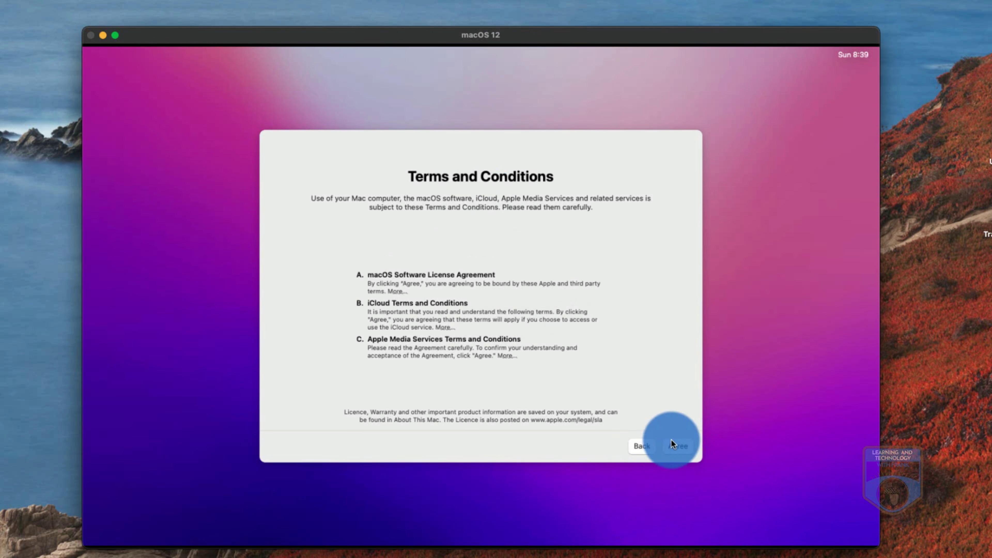
Agree to the macOS, iCloud and Apple Media Services terms and confirm the agreement
left_click(674, 446)
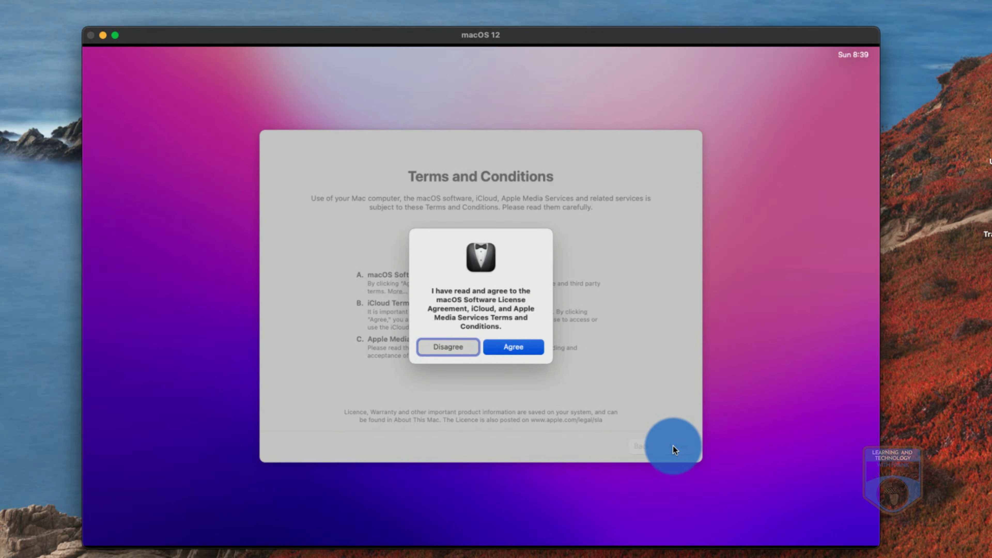
left_click(512, 348)
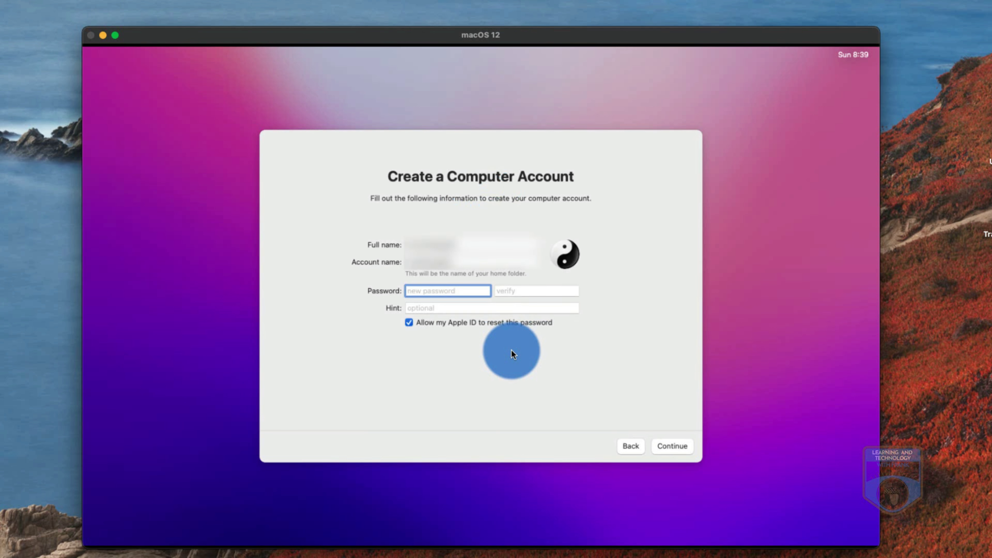
Set and verify the computer account password, add a password hint, and create the account
type("*************")
key("Tab")
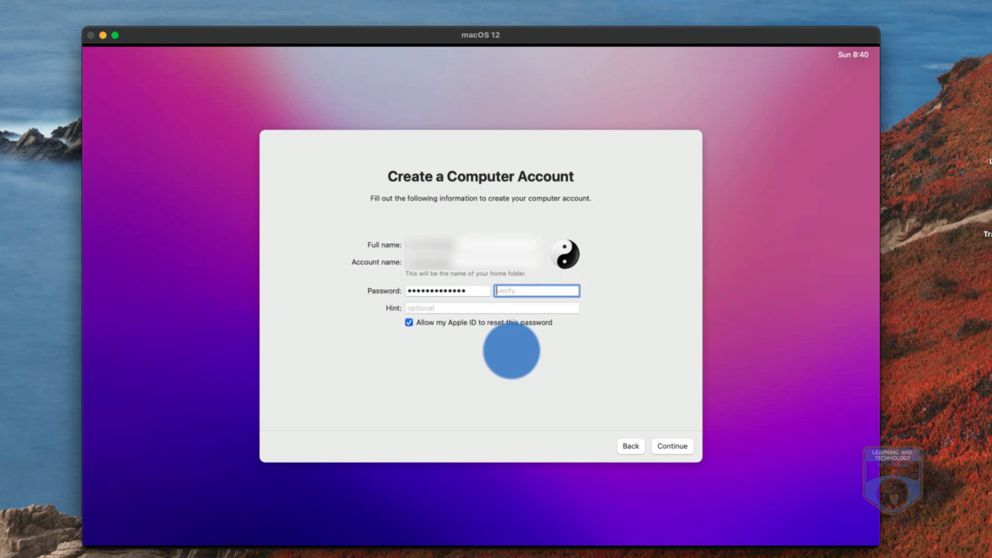
type("**************")
left_click(471, 309)
type("12 we")
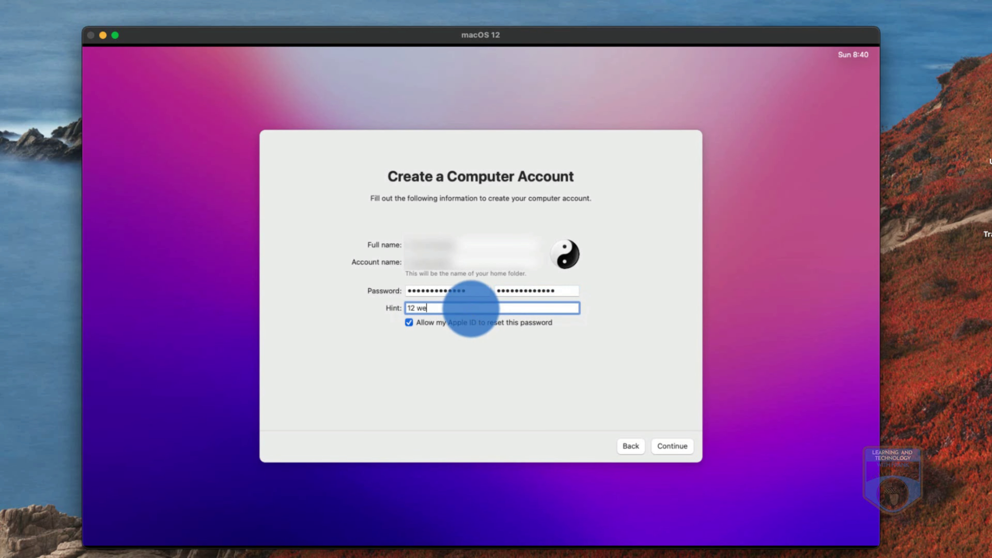
type("hst")
left_click(672, 445)
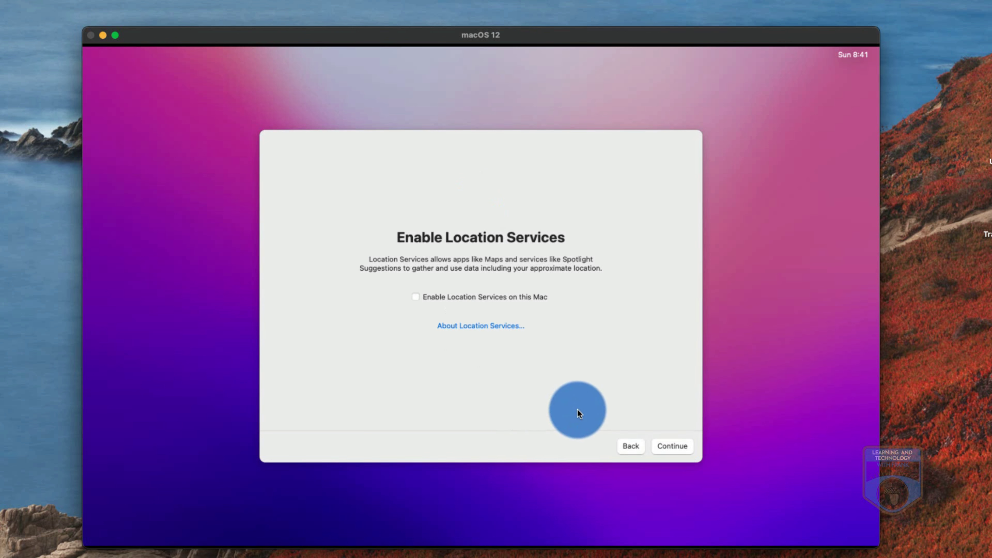
Decline Location Services and set the time zone to Salt Lake City, Utah
left_click(660, 450)
left_click(486, 339)
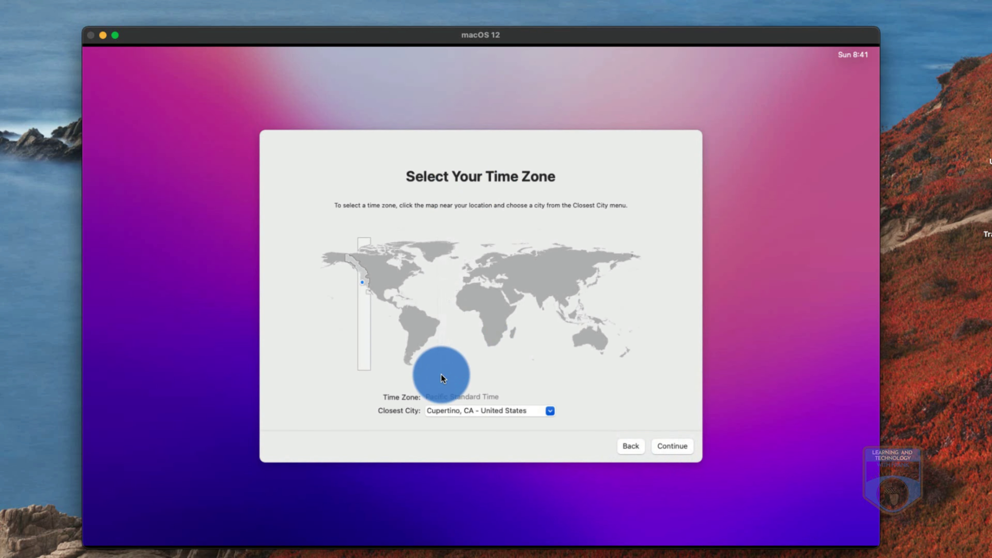
left_click(480, 412)
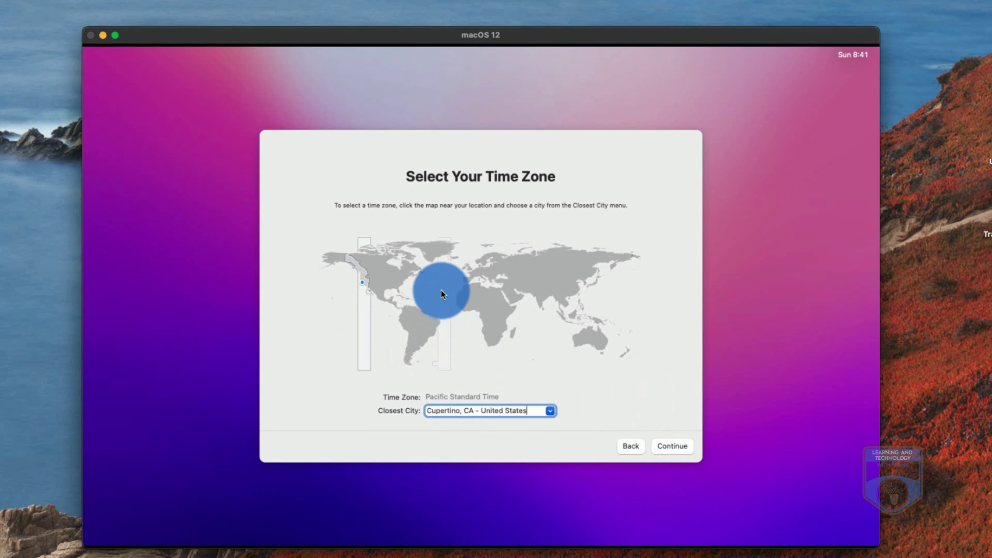
left_click(372, 279)
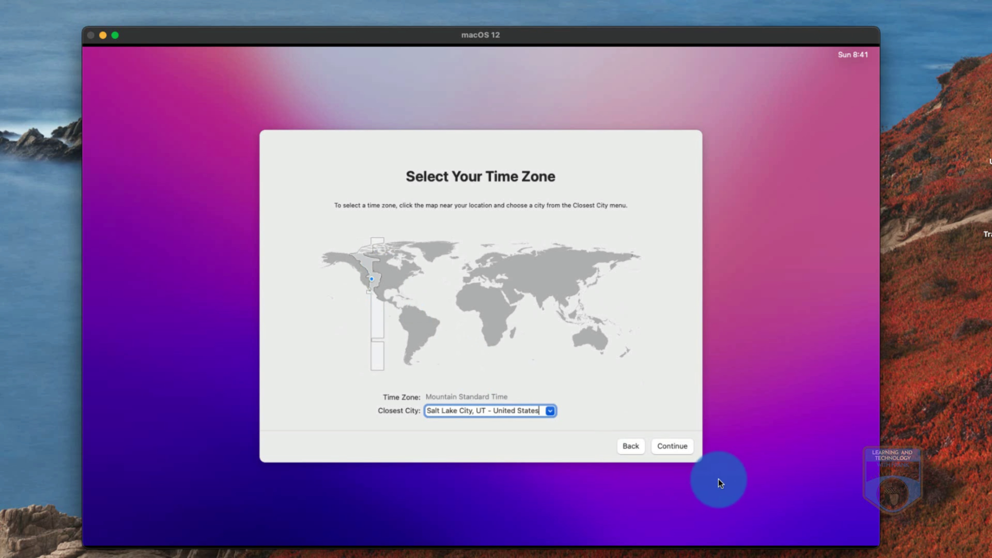
left_click(670, 449)
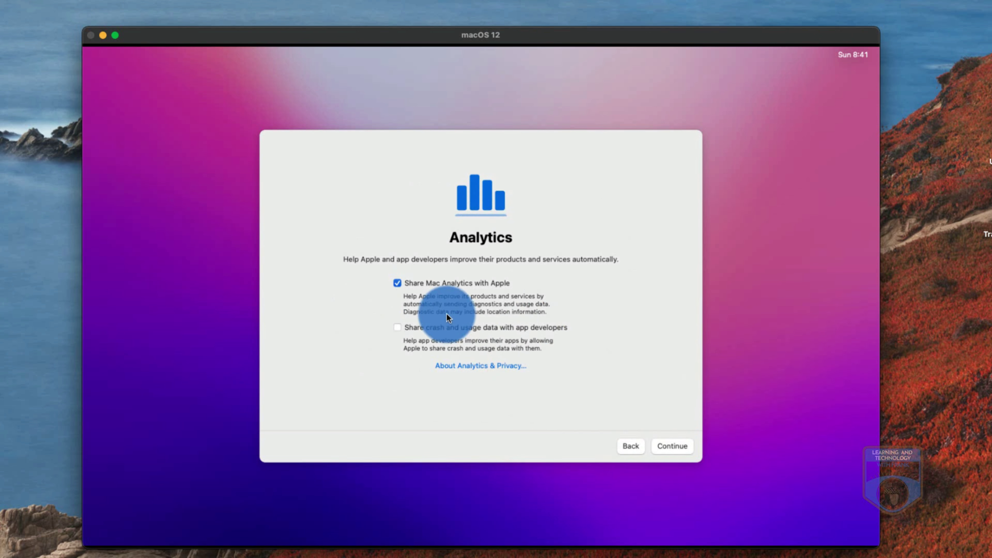
Pass Analytics and Screen Time, choose the Auto appearance, and finish setup
left_click(684, 448)
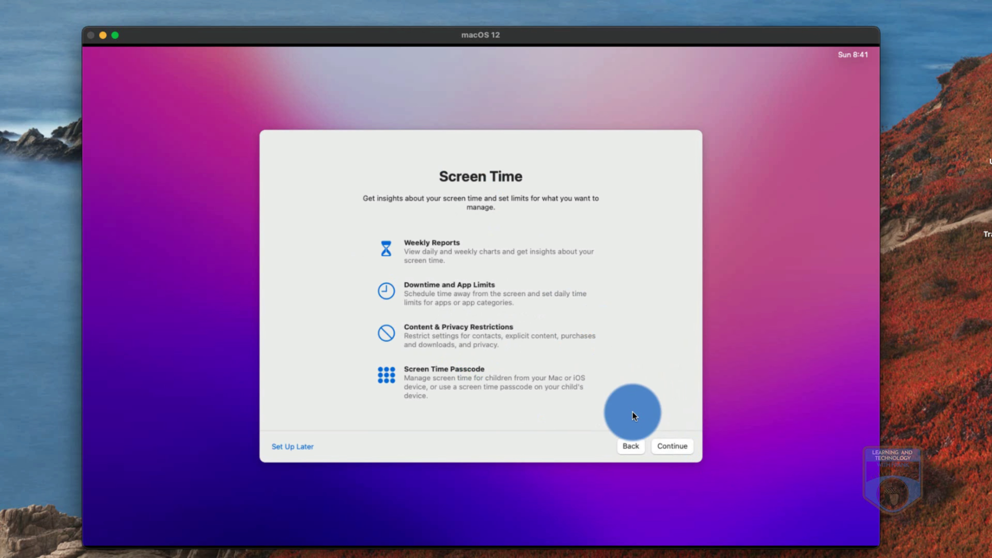
left_click(671, 446)
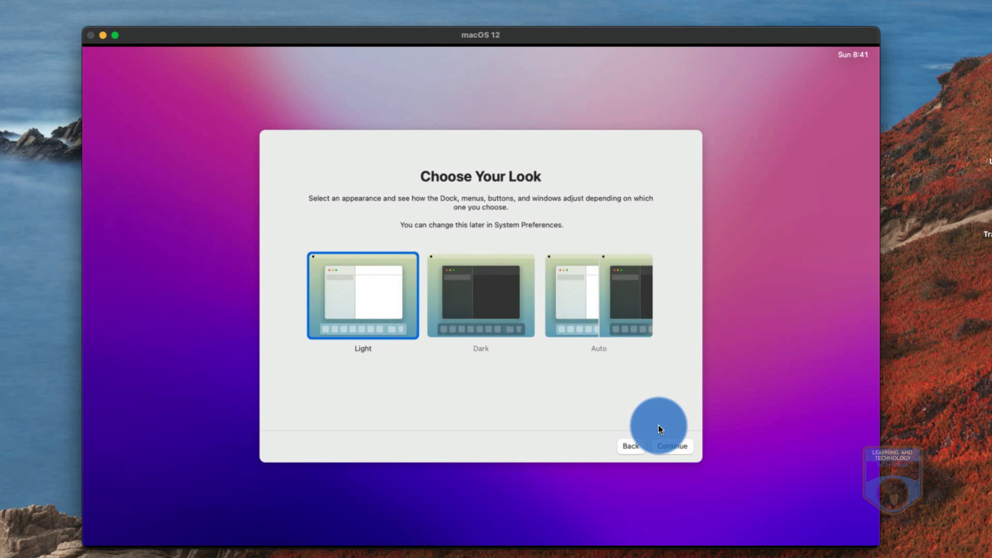
left_click(611, 289)
left_click(643, 422)
left_click(666, 439)
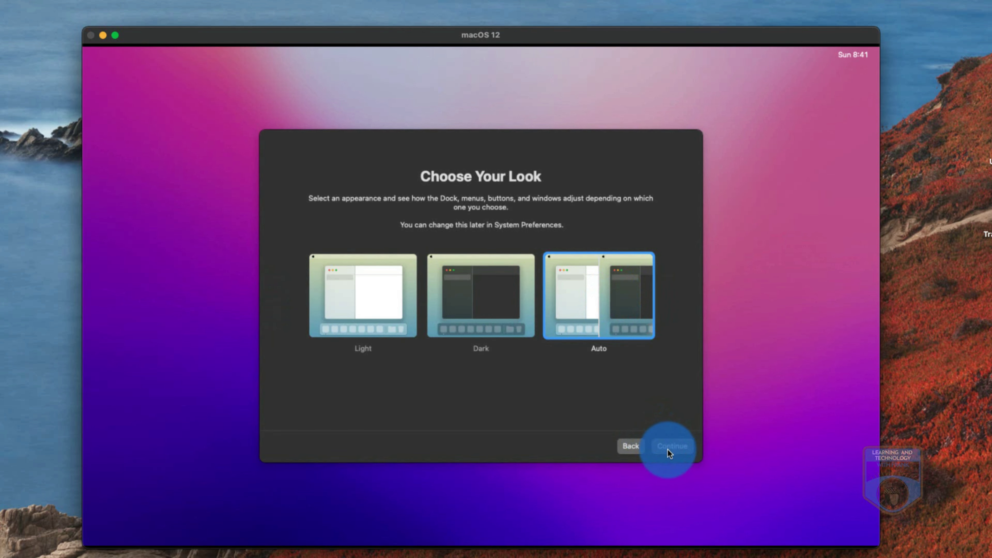
left_click(659, 394)
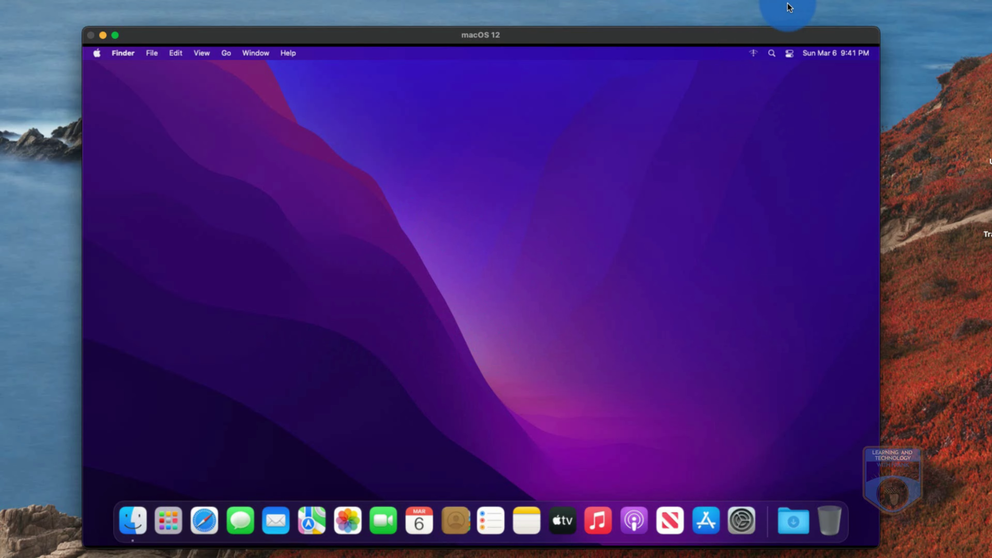
left_click(766, 1)
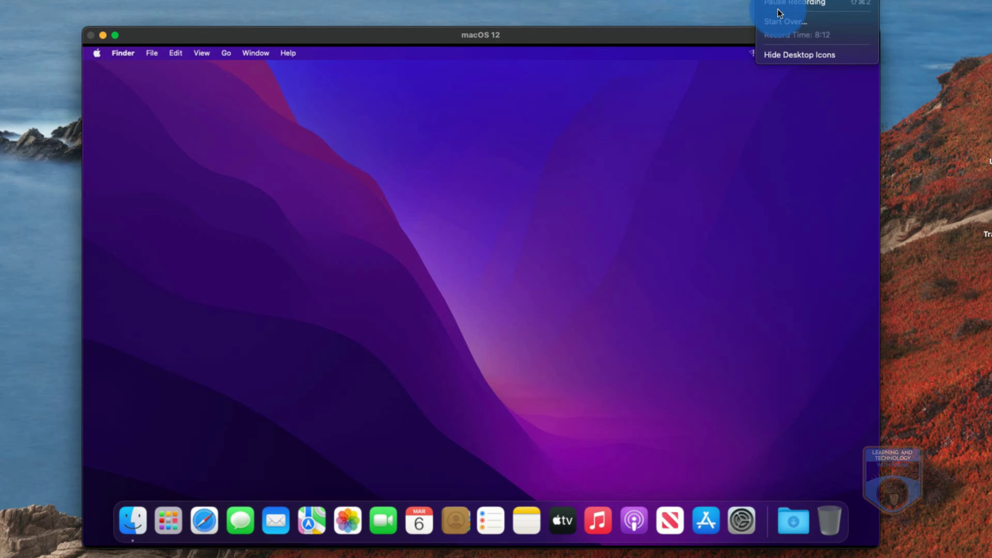